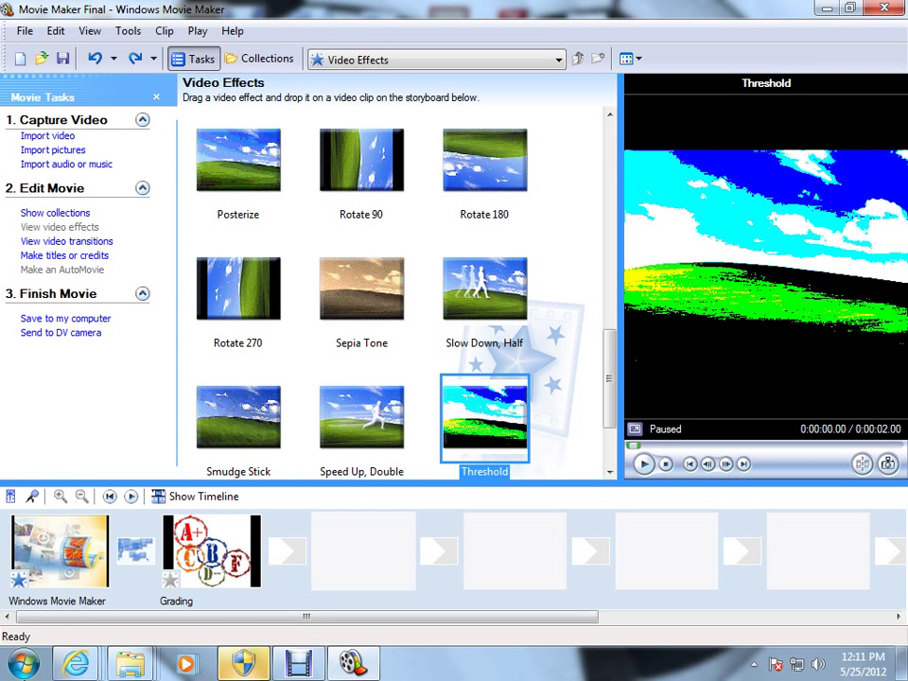
# Open and dismiss the Start menu and the picture import dialog without importing anything
pyautogui.click(24, 664)
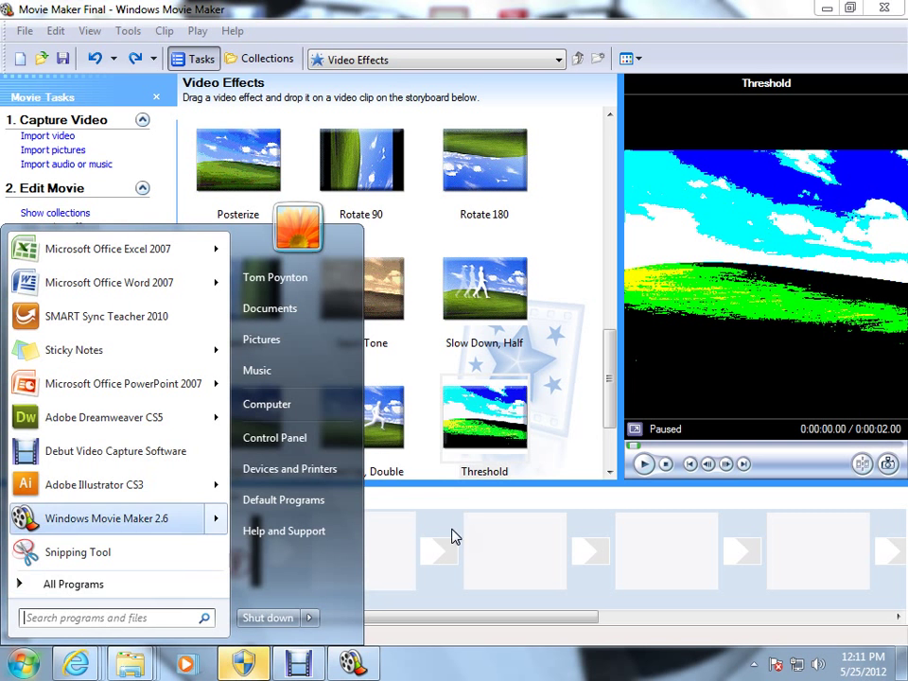
pyautogui.click(582, 282)
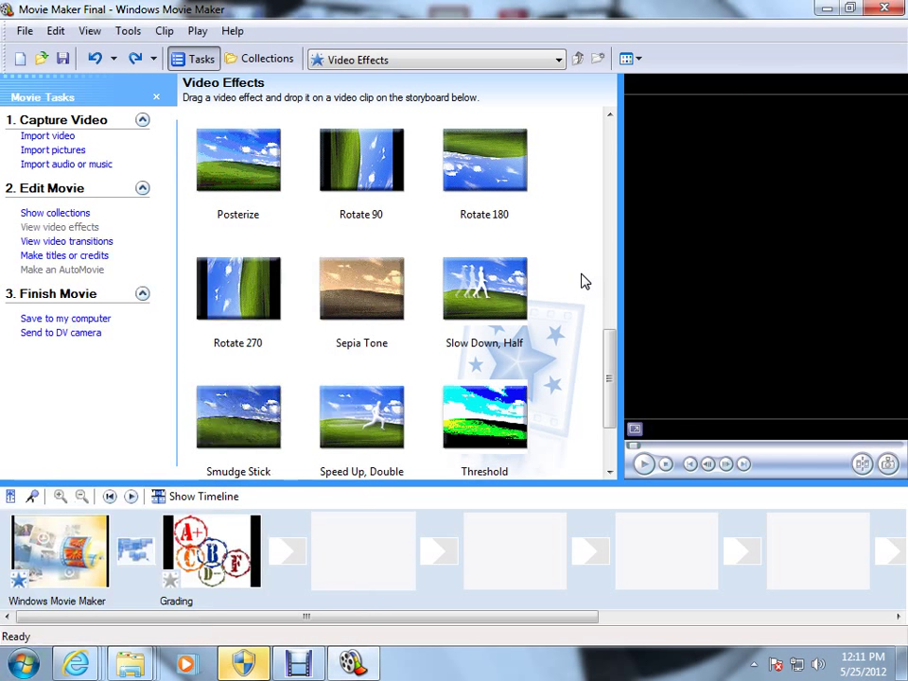
pyautogui.click(53, 152)
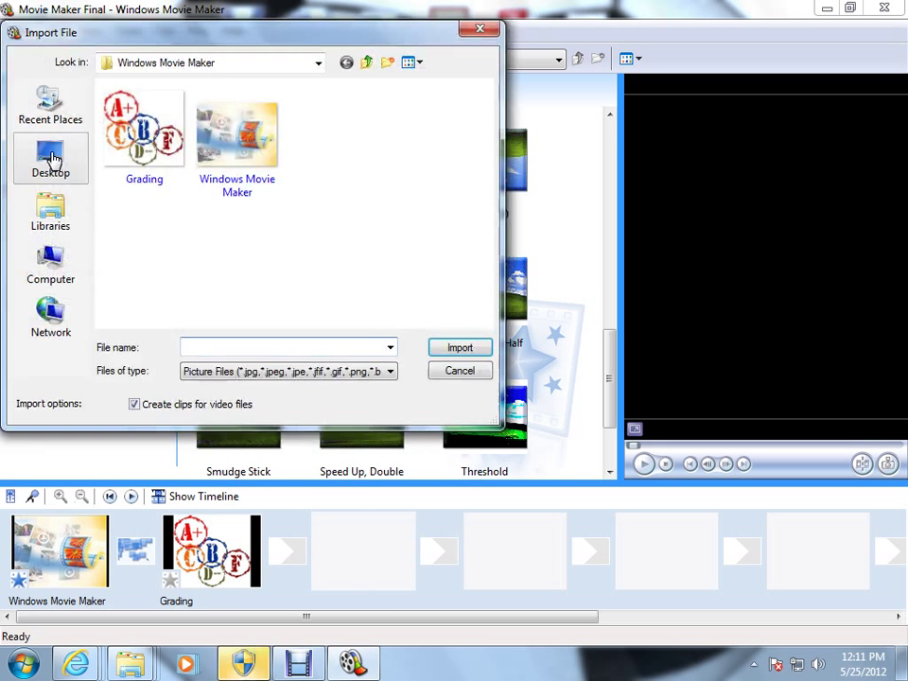
pyautogui.click(458, 371)
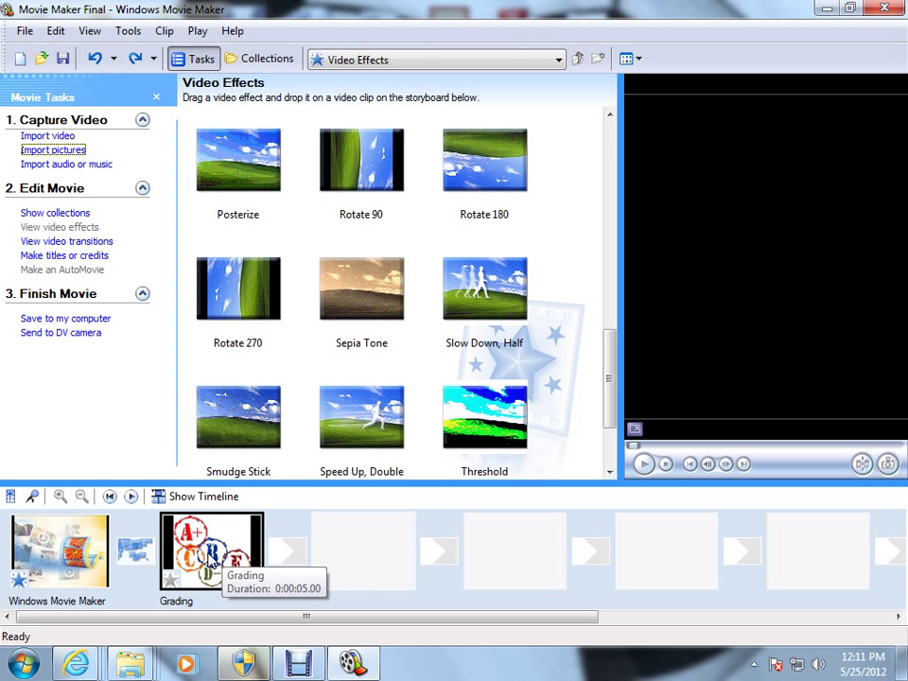
# Preview the Shatter, Up Left transition and Ease In effect, then start a title for the Grading clip
pyautogui.click(142, 556)
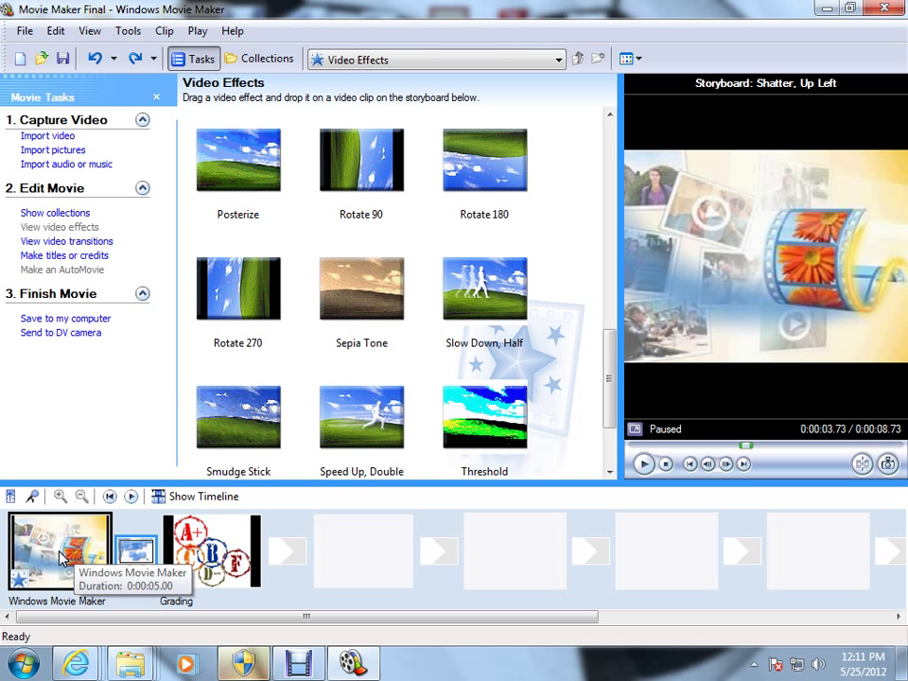
pyautogui.click(19, 581)
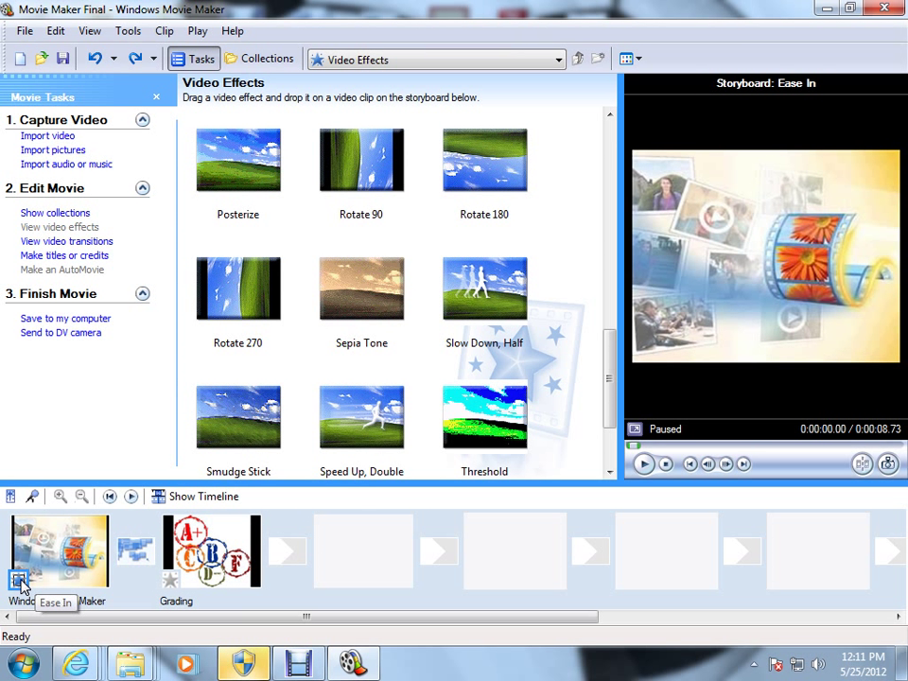
pyautogui.click(106, 266)
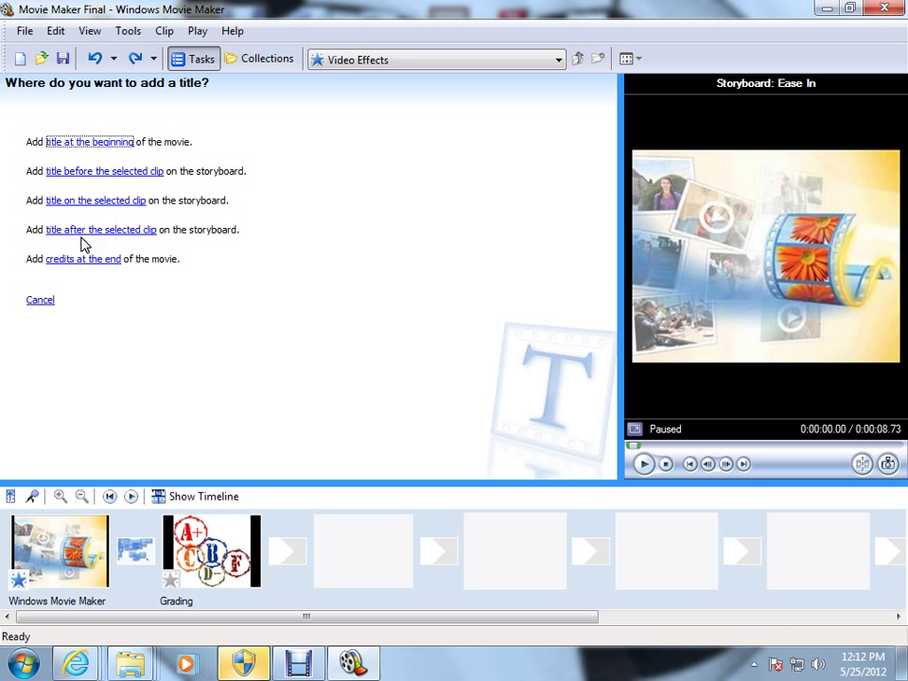
pyautogui.click(210, 551)
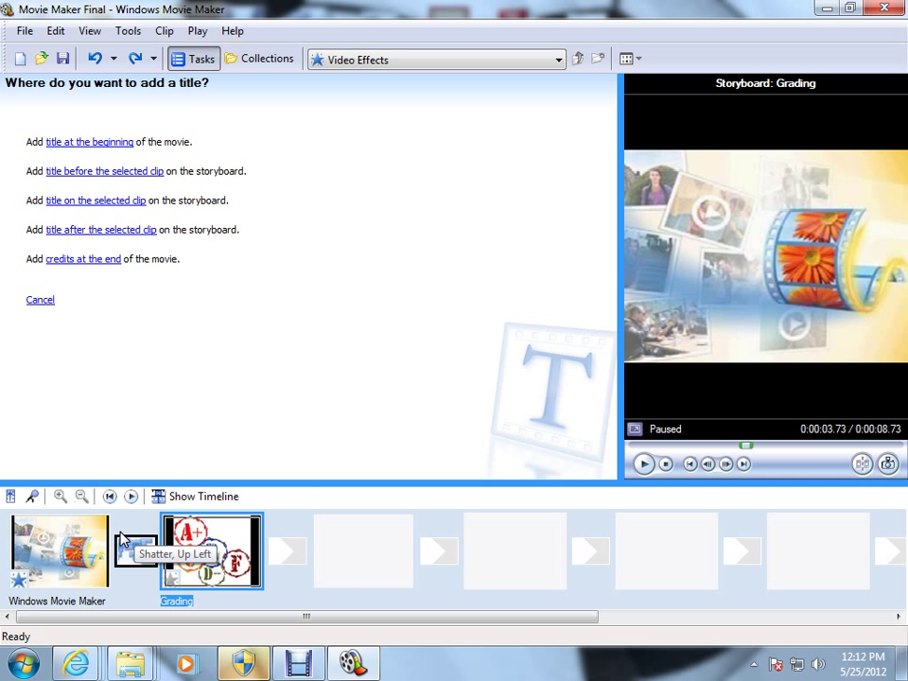
# Add a test title with a person's name before Grading, then delete that title clip
pyautogui.click(127, 172)
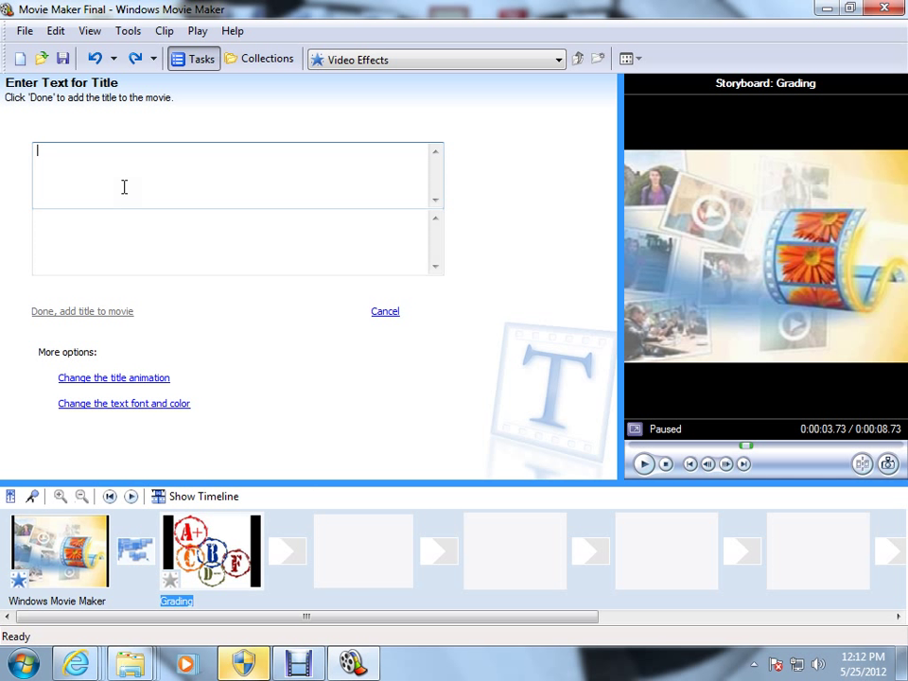
pyautogui.write('Mr. Poynton')
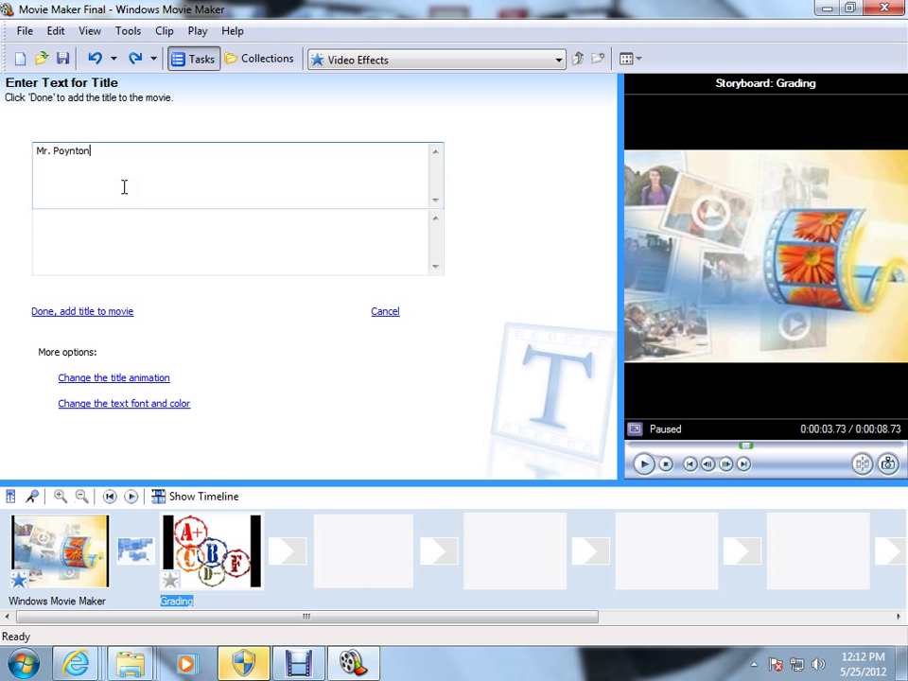
pyautogui.click(119, 314)
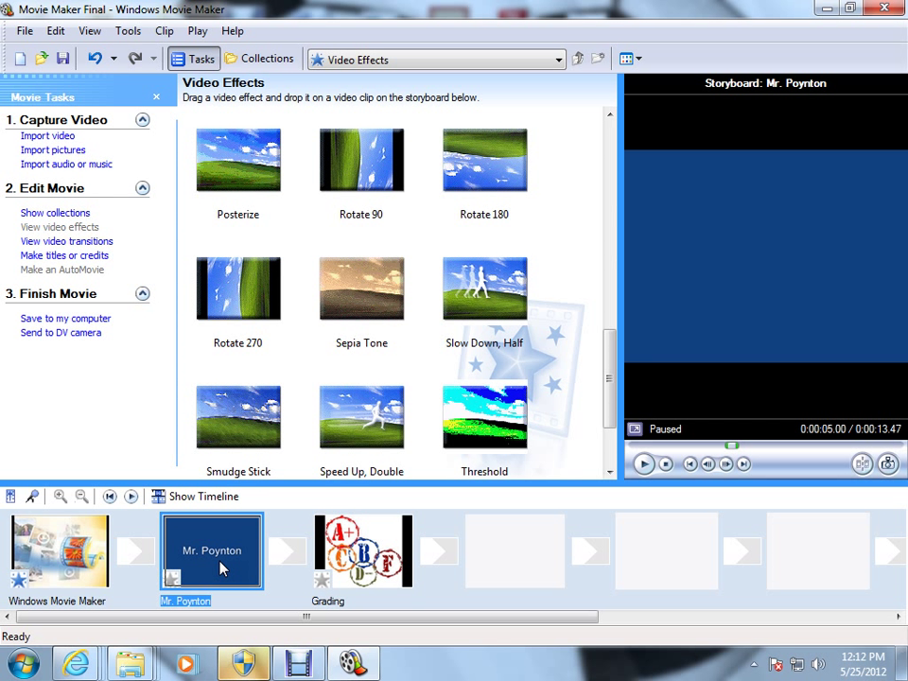
pyautogui.press('Delete')
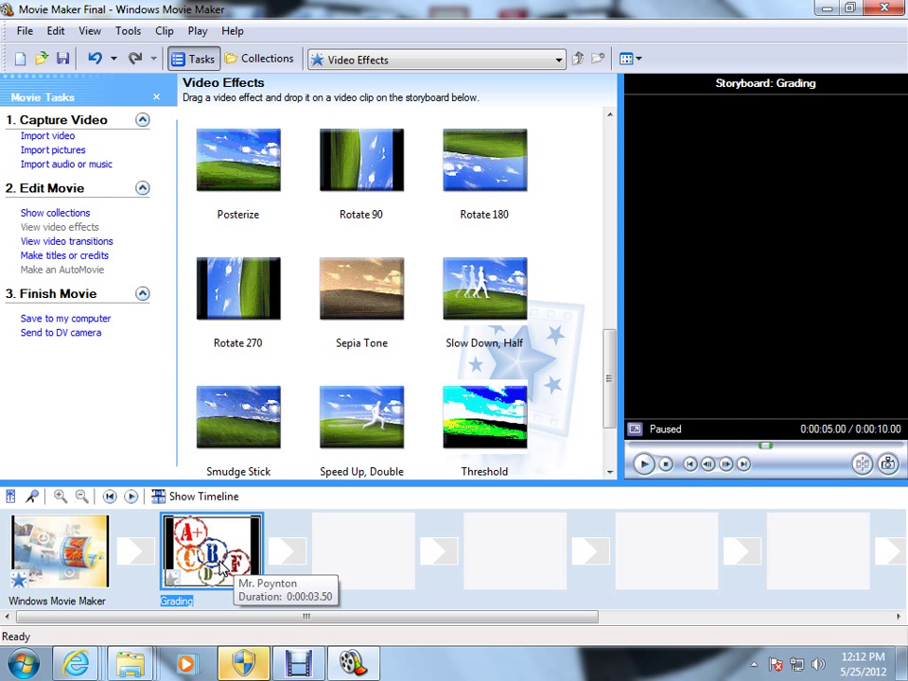
# Draft a beginning title with the person's name plus 'Movie Maker Project' and list its animations
pyautogui.click(94, 262)
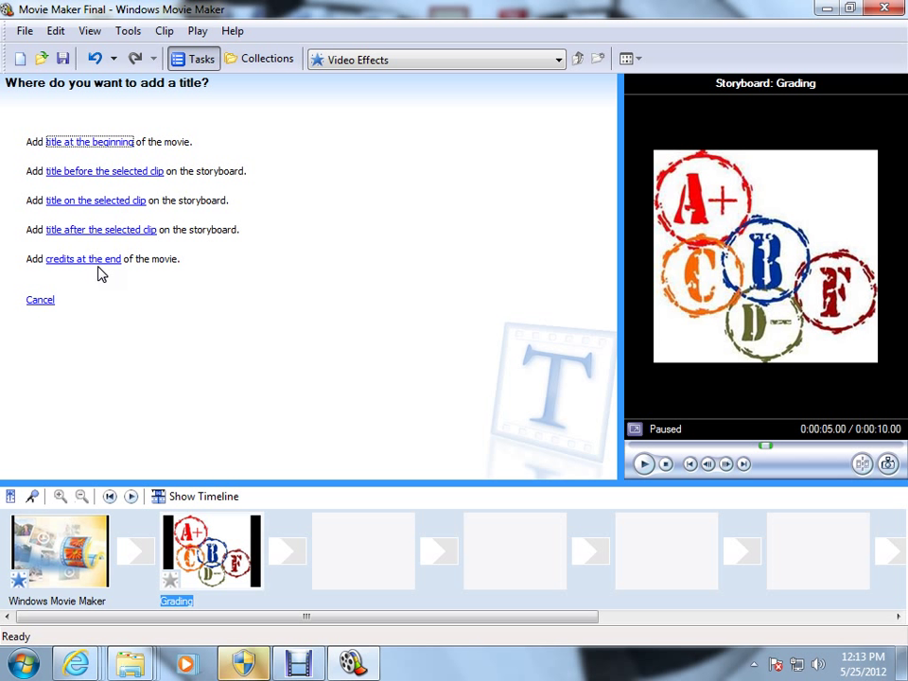
pyautogui.click(121, 152)
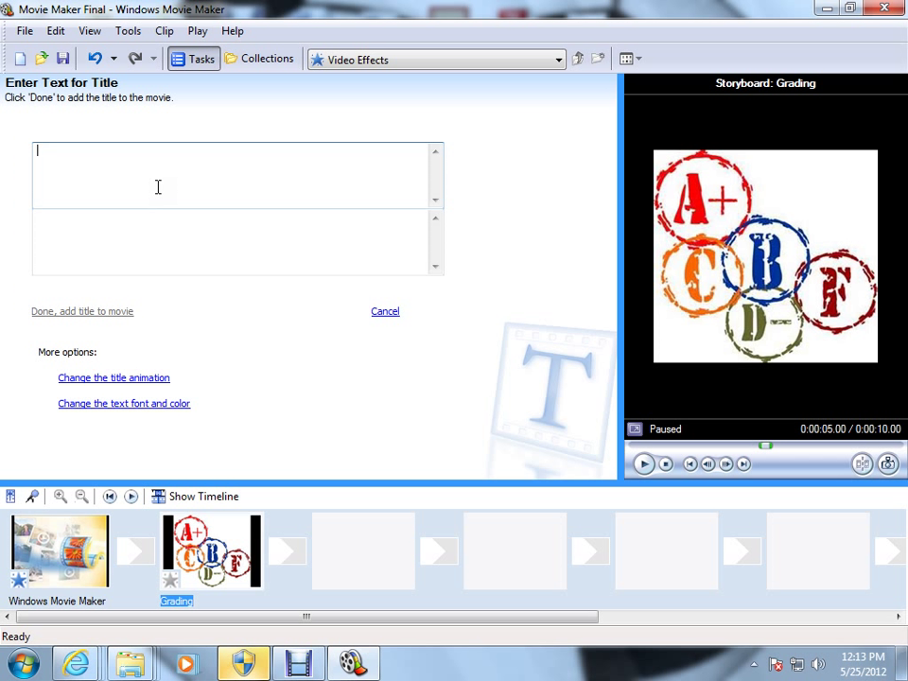
pyautogui.write('M')
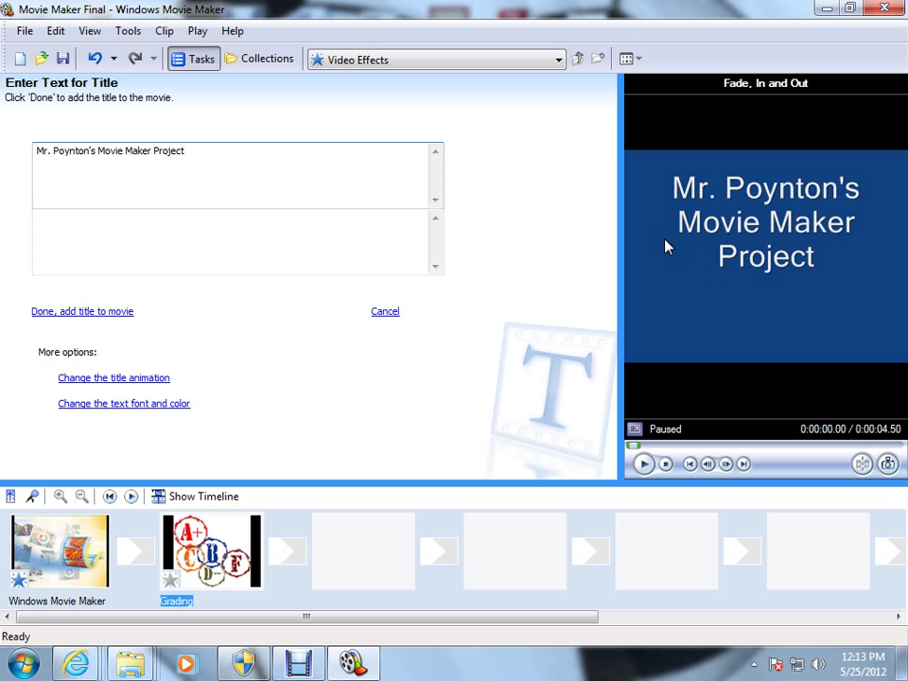
pyautogui.click(152, 379)
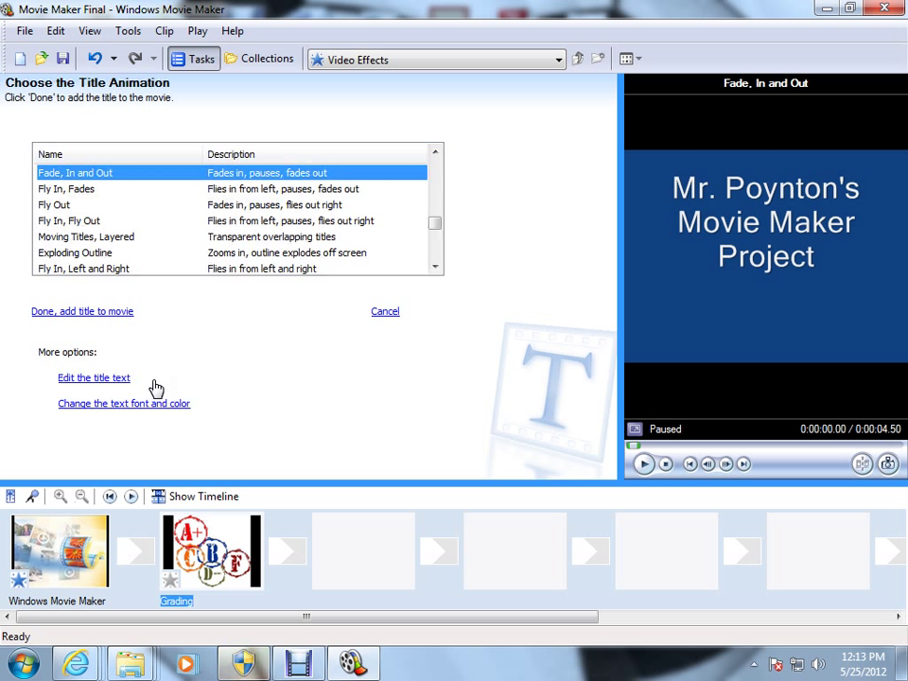
# Try Fly In, Fades, then apply the Moving Titles, Layered animation to the opening title
pyautogui.click(92, 192)
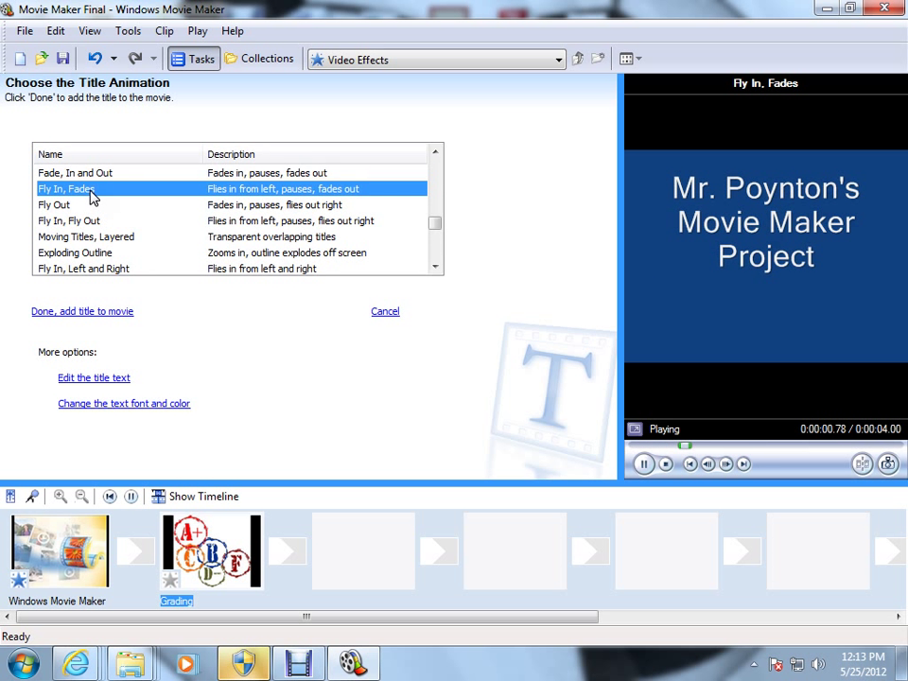
pyautogui.click(93, 239)
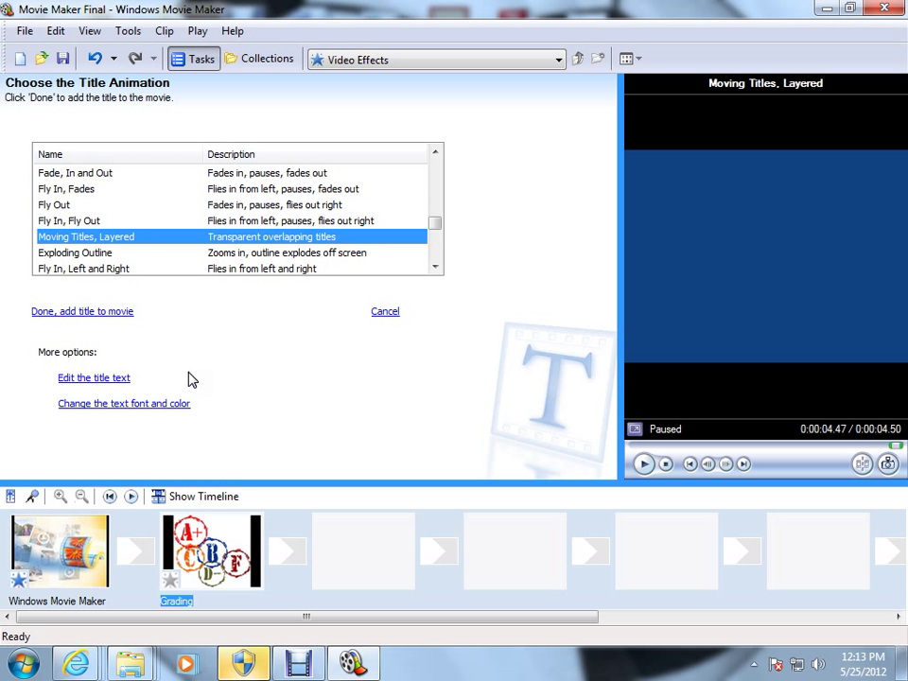
pyautogui.click(127, 409)
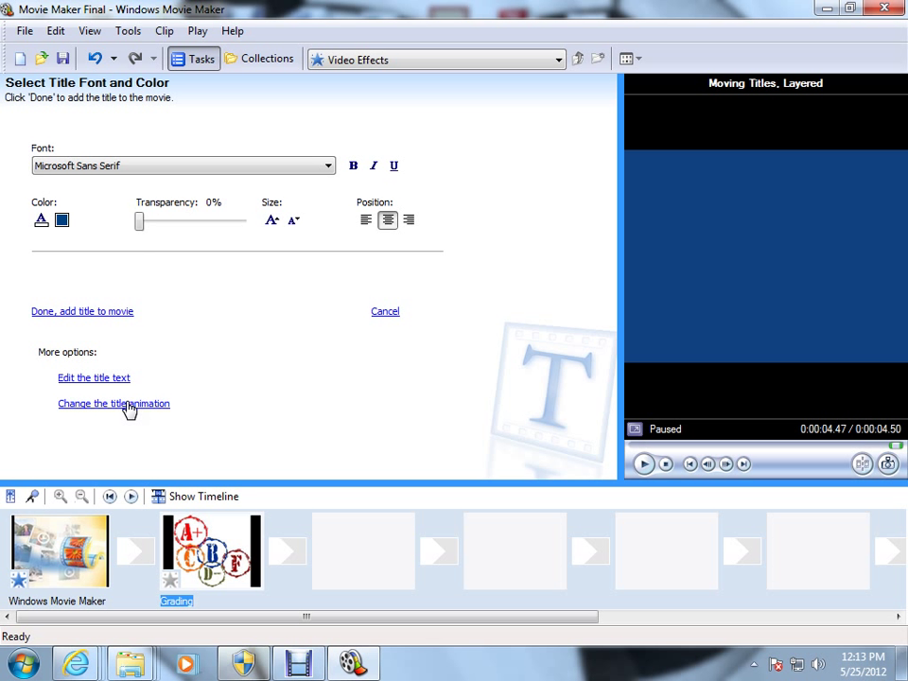
# Give the opening title a green background and orange text colour
pyautogui.click(60, 223)
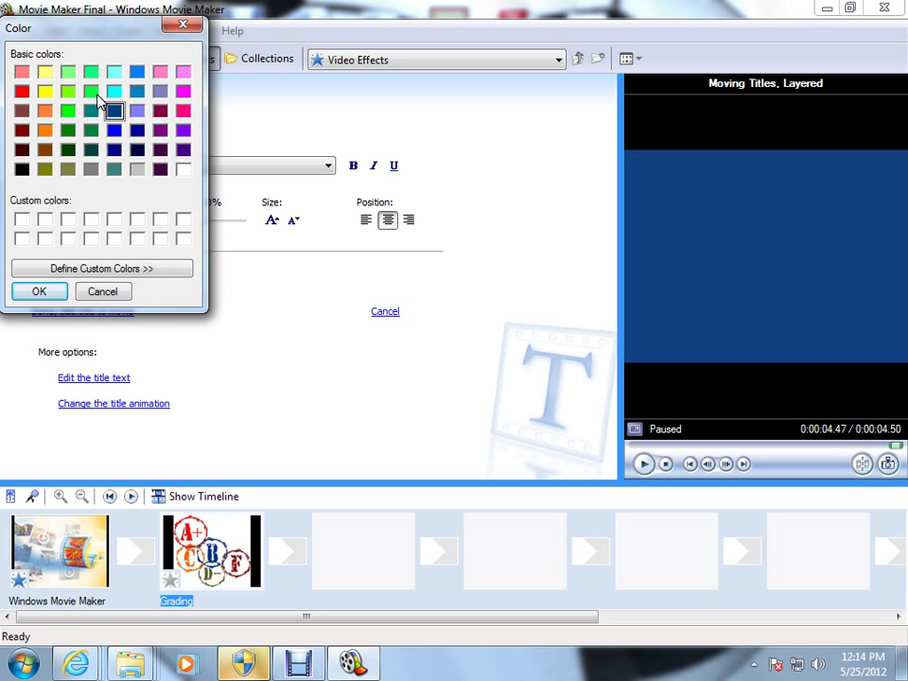
pyautogui.click(95, 93)
pyautogui.click(42, 292)
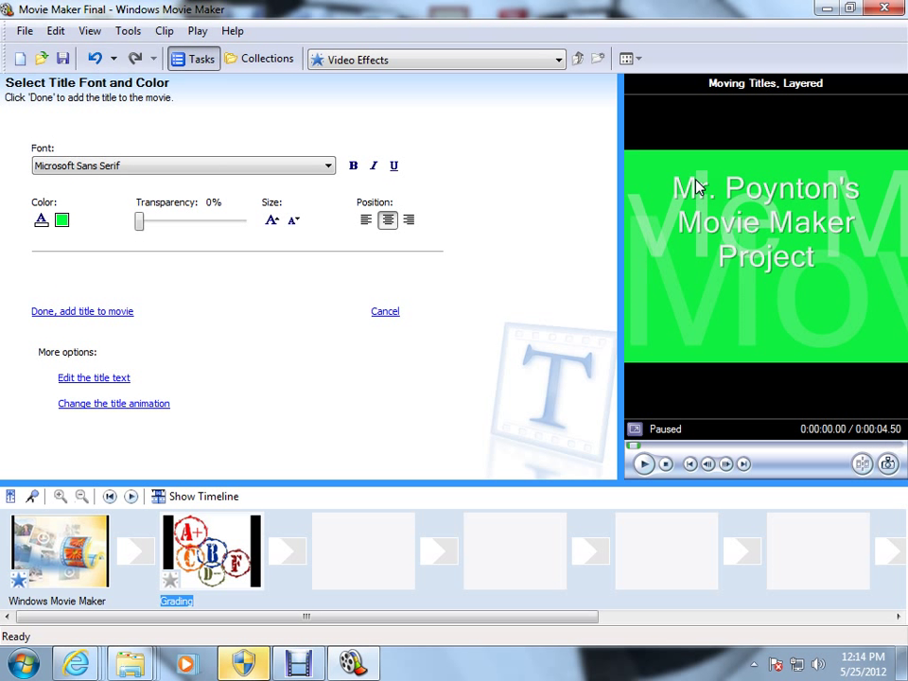
pyautogui.click(41, 220)
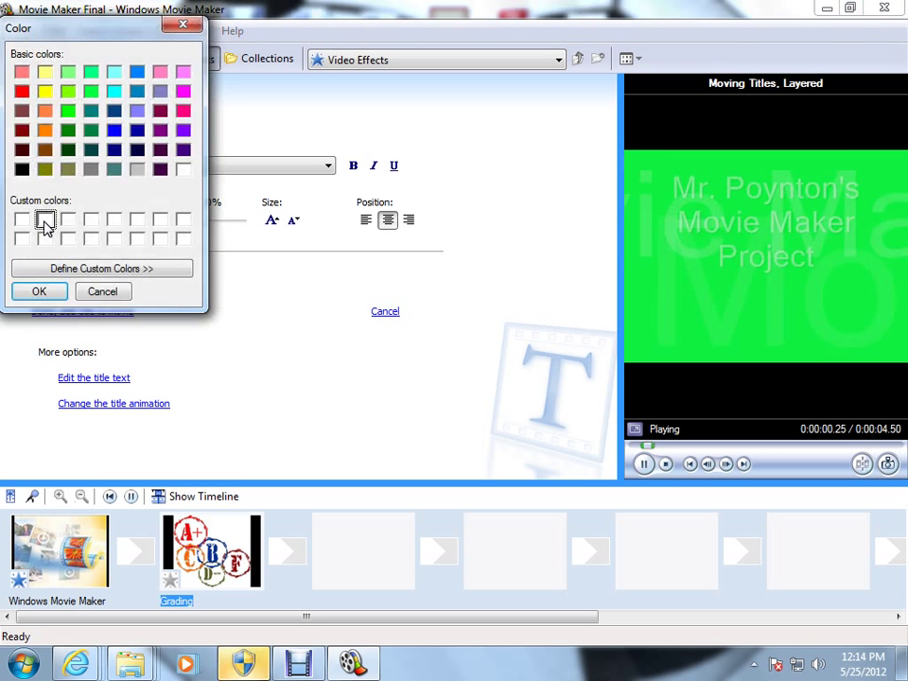
pyautogui.click(44, 130)
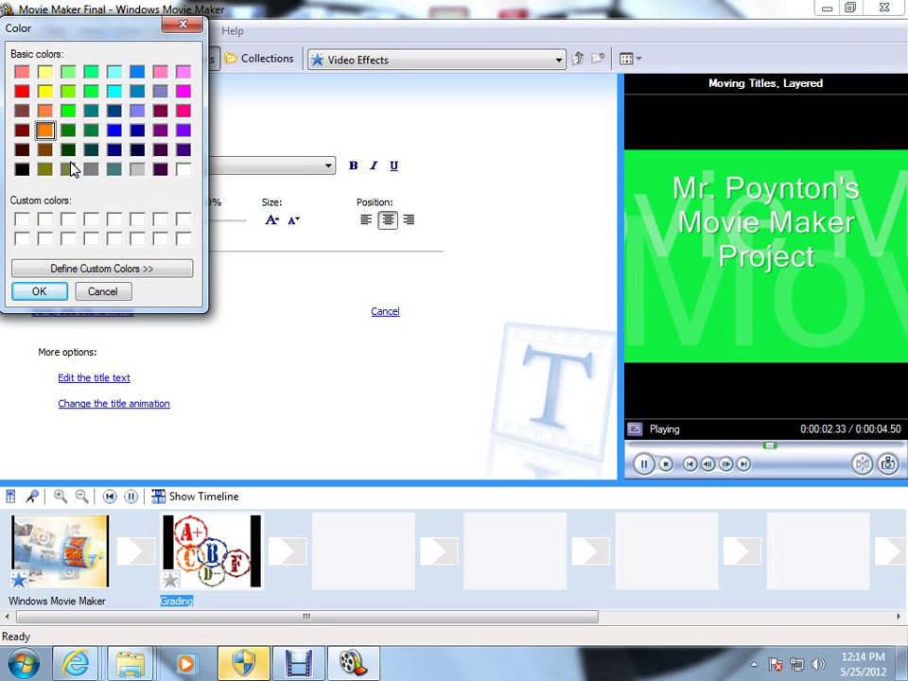
pyautogui.click(39, 291)
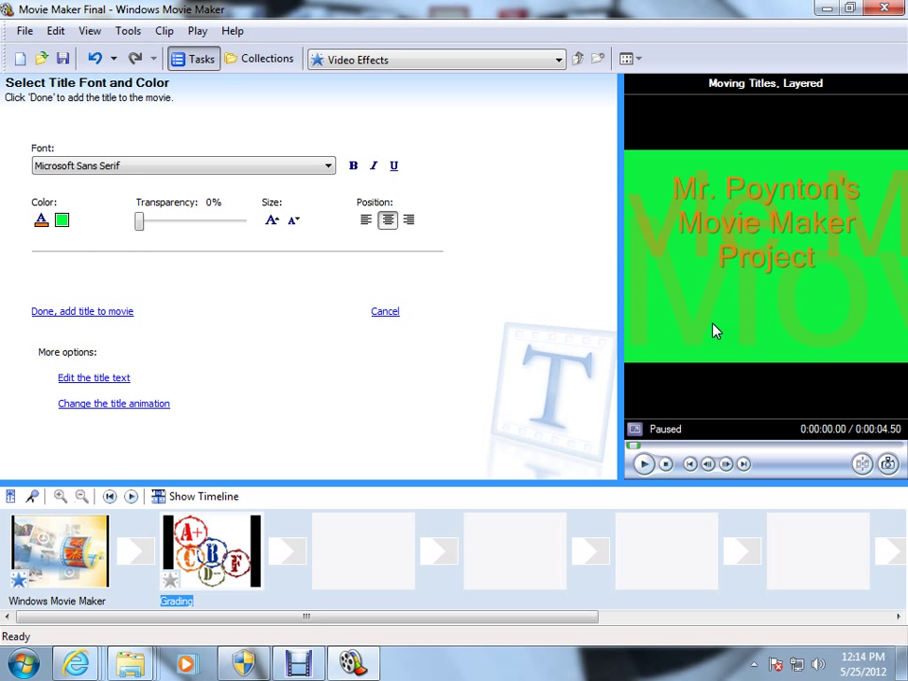
# Try right, left and transparency settings, leaving the title text centred and fully opaque
pyautogui.click(272, 221)
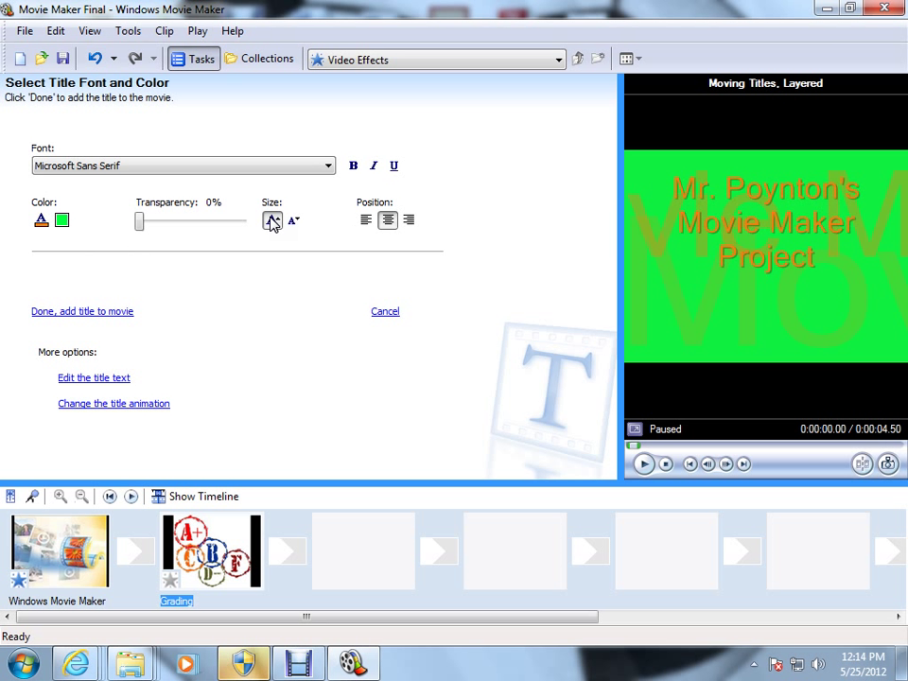
pyautogui.click(411, 223)
pyautogui.click(368, 223)
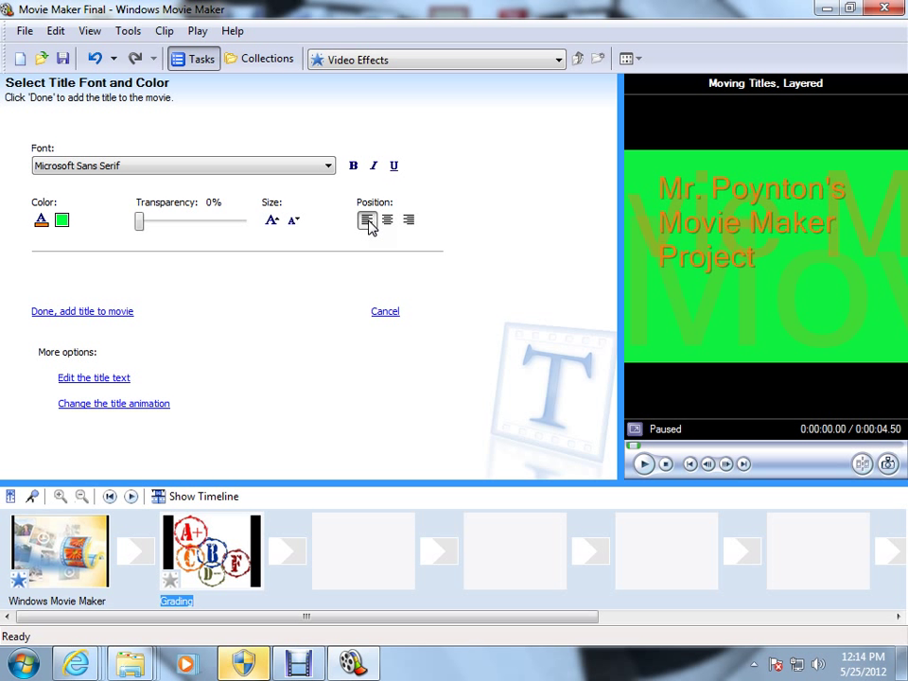
pyautogui.click(388, 224)
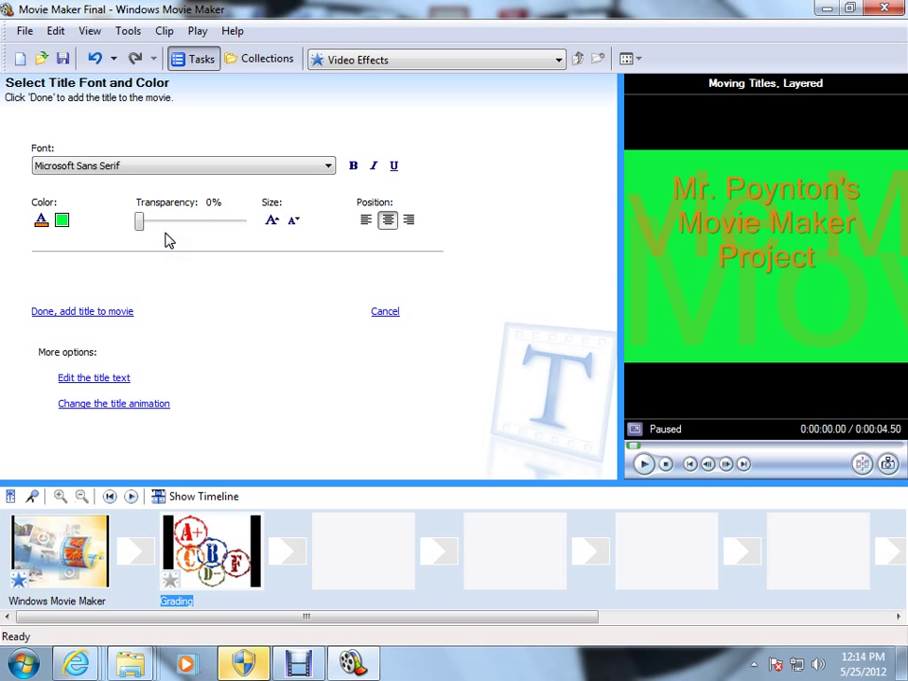
pyautogui.moveTo(140, 224); pyautogui.dragTo(211, 233)
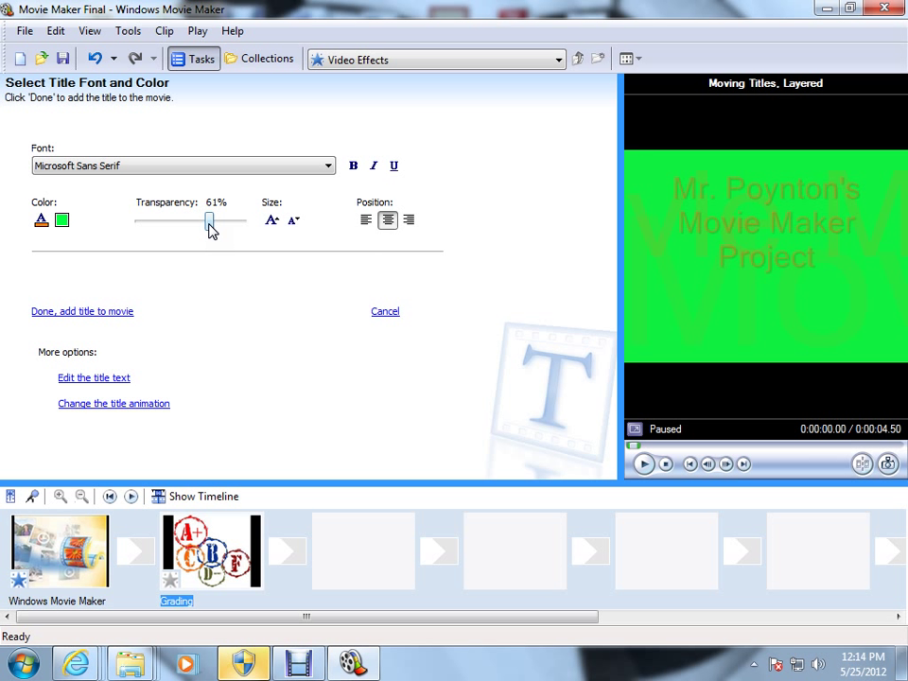
pyautogui.moveTo(210, 230); pyautogui.dragTo(126, 225)
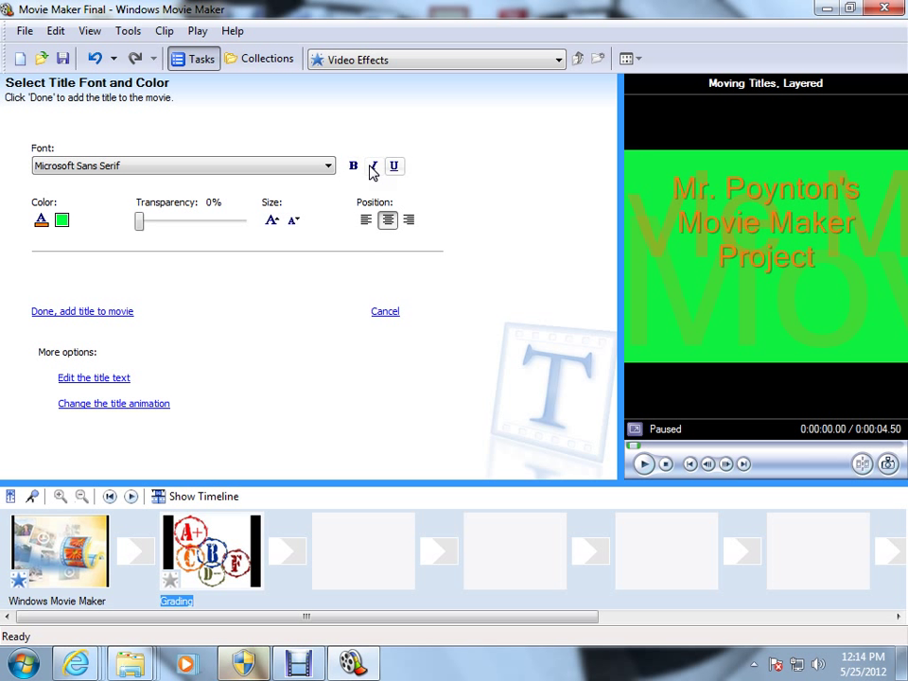
# Make the title text bold, trying underline and then removing it
pyautogui.click(360, 168)
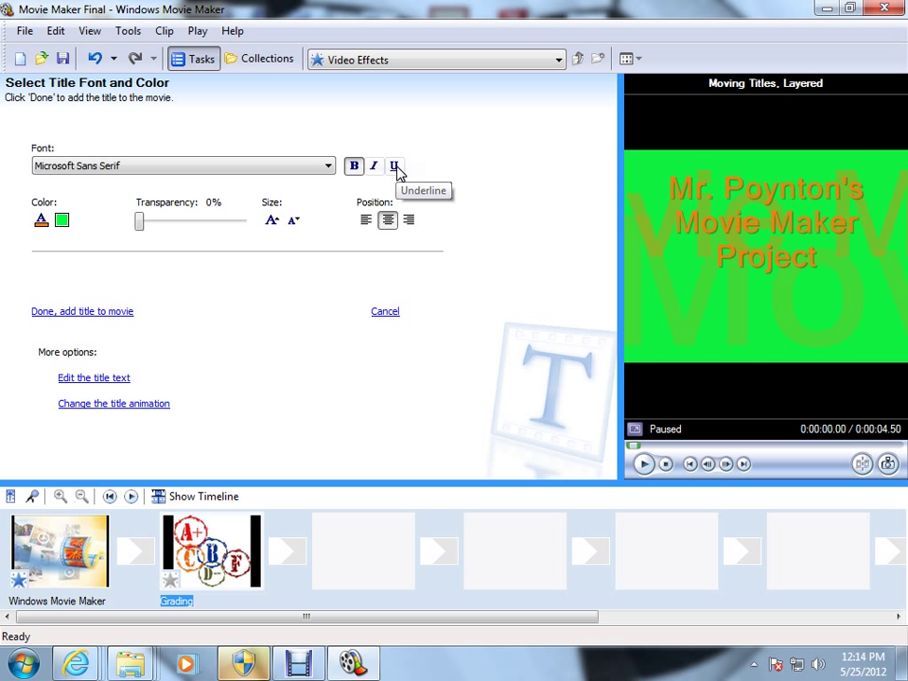
pyautogui.click(395, 167)
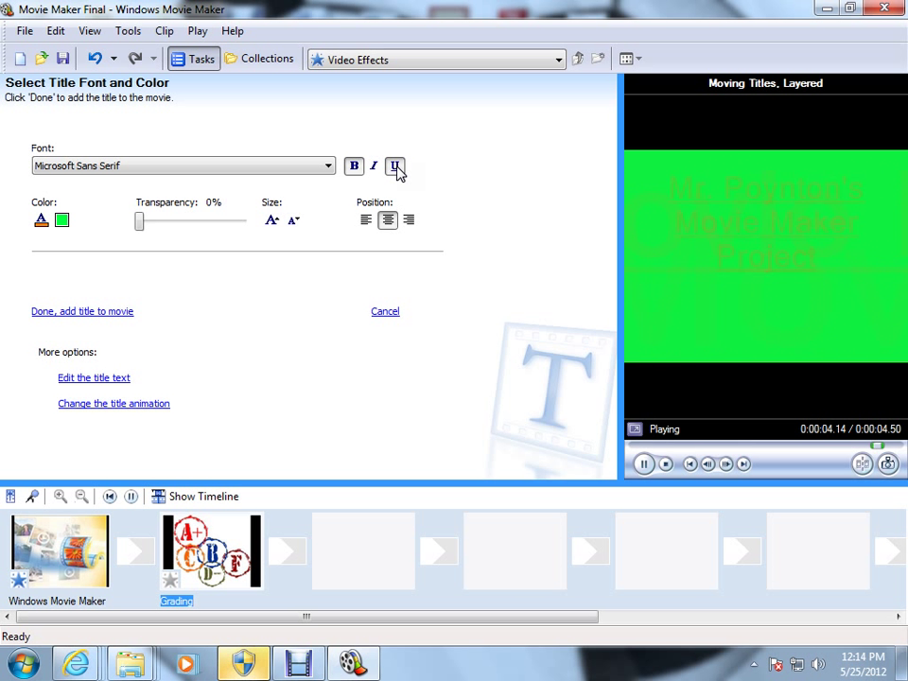
pyautogui.click(396, 168)
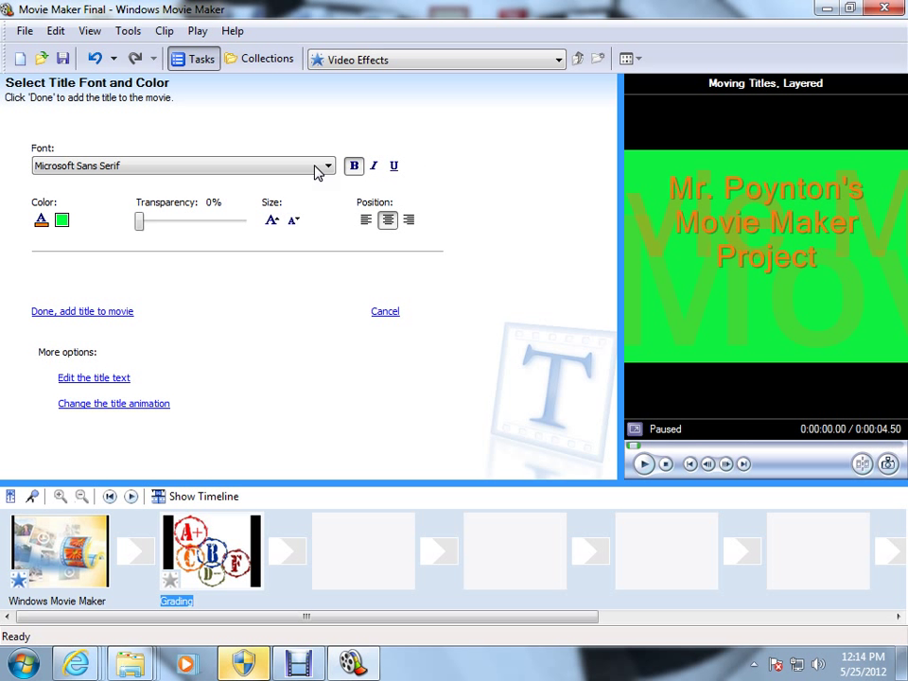
# Set the title font to Book Antiqua and add the title to the movie's start
pyautogui.click(329, 167)
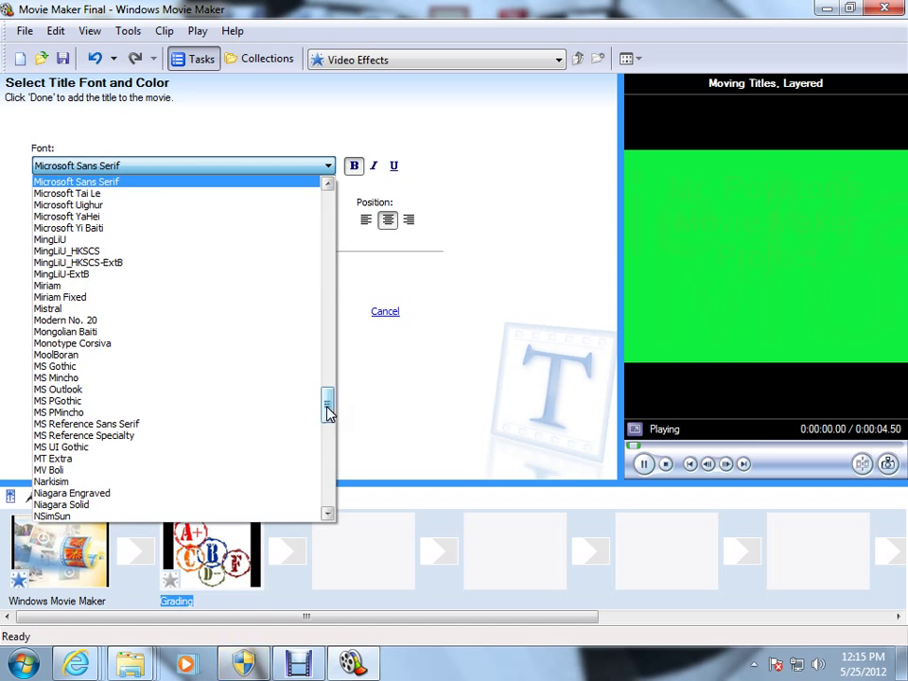
pyautogui.moveTo(328, 412); pyautogui.dragTo(328, 198)
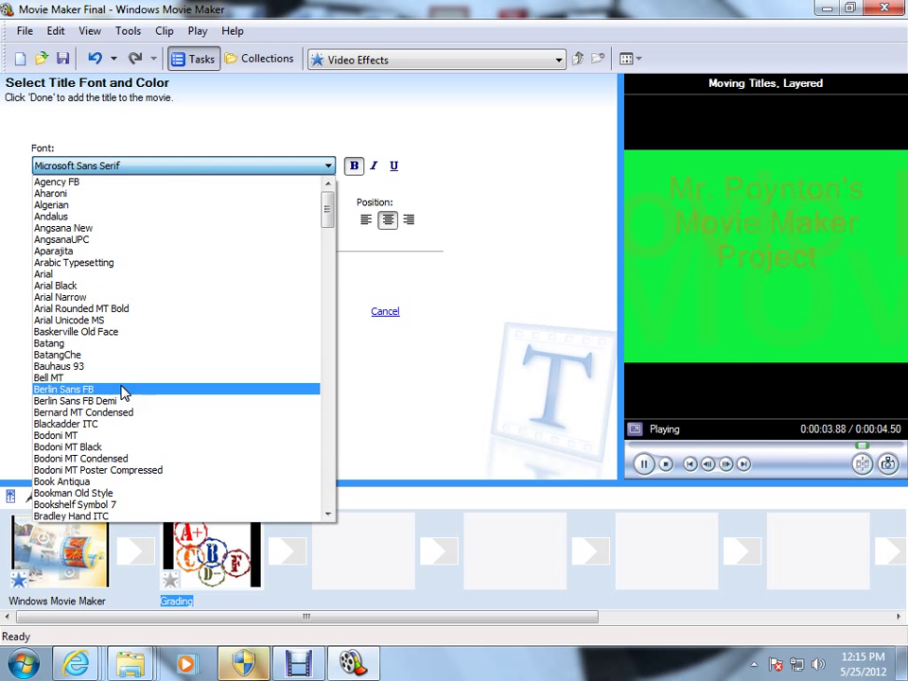
pyautogui.click(137, 484)
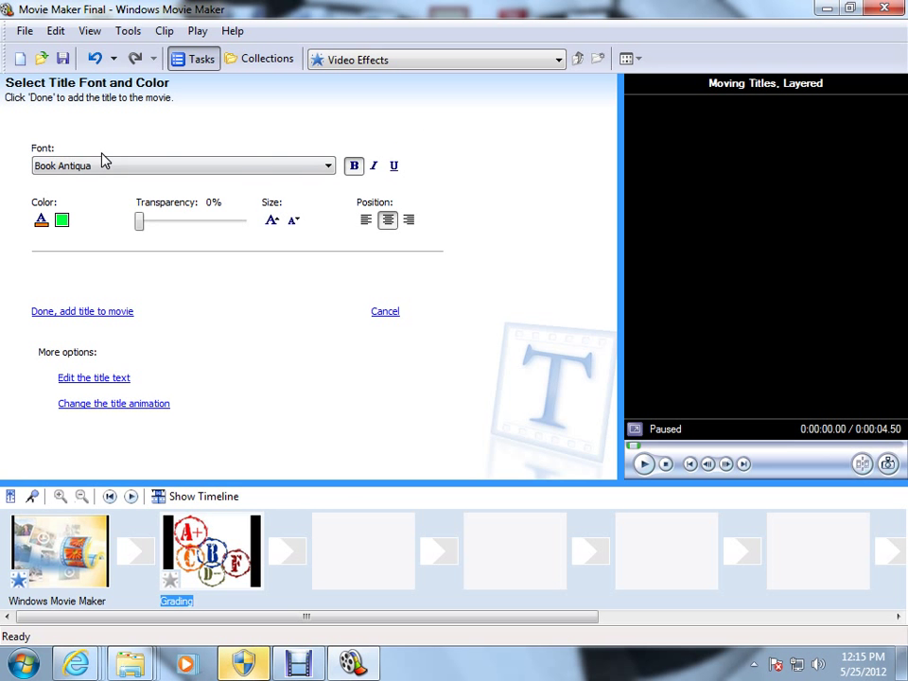
pyautogui.click(111, 312)
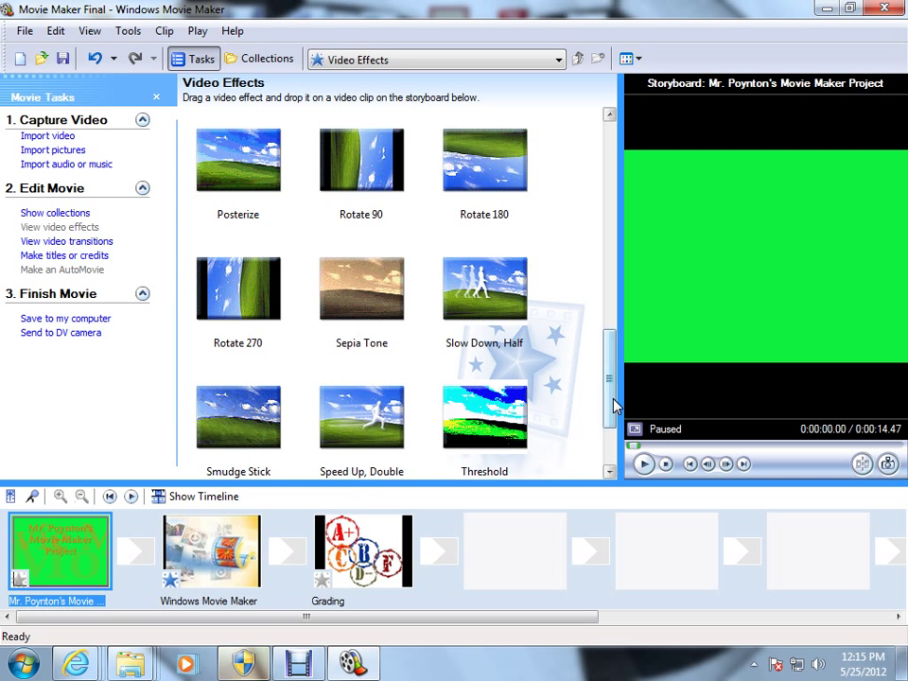
# Insert Checkerboard, Across after the title and Diagonal, Down Right before the Grading clip
pyautogui.moveTo(614, 403); pyautogui.dragTo(620, 194)
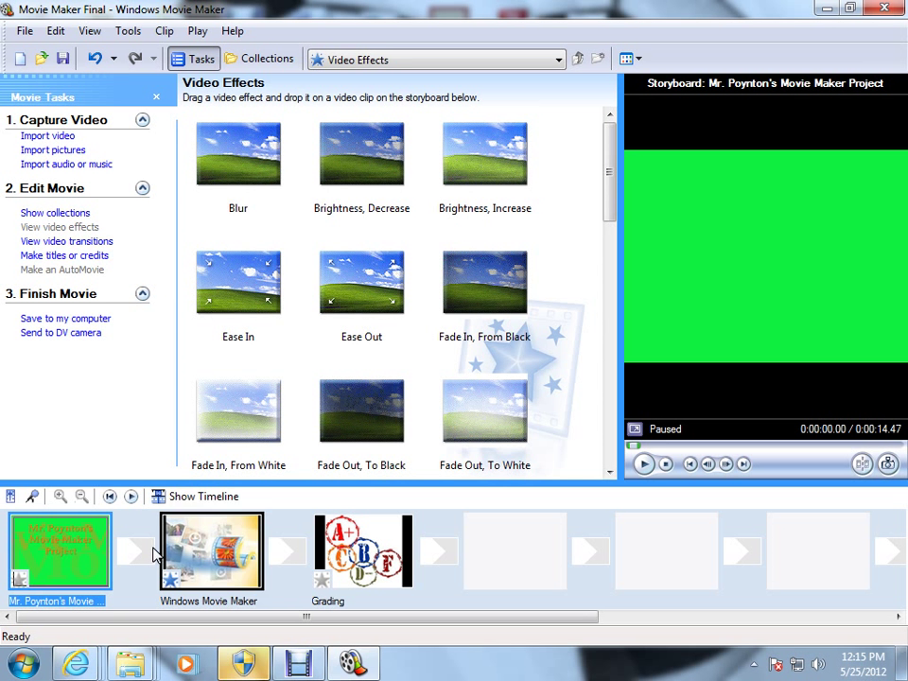
pyautogui.click(82, 243)
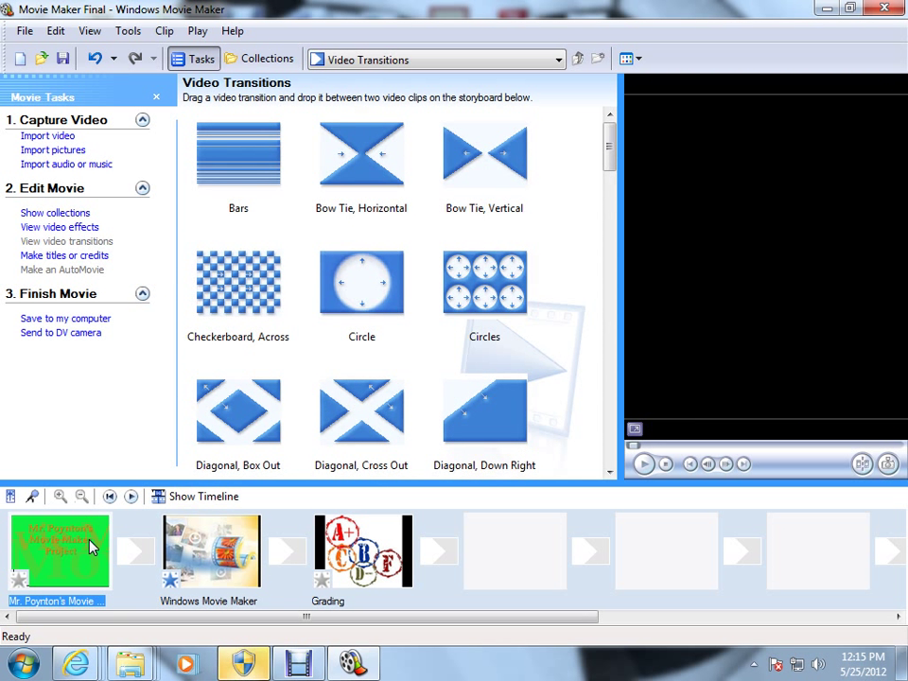
pyautogui.moveTo(254, 263); pyautogui.dragTo(144, 552)
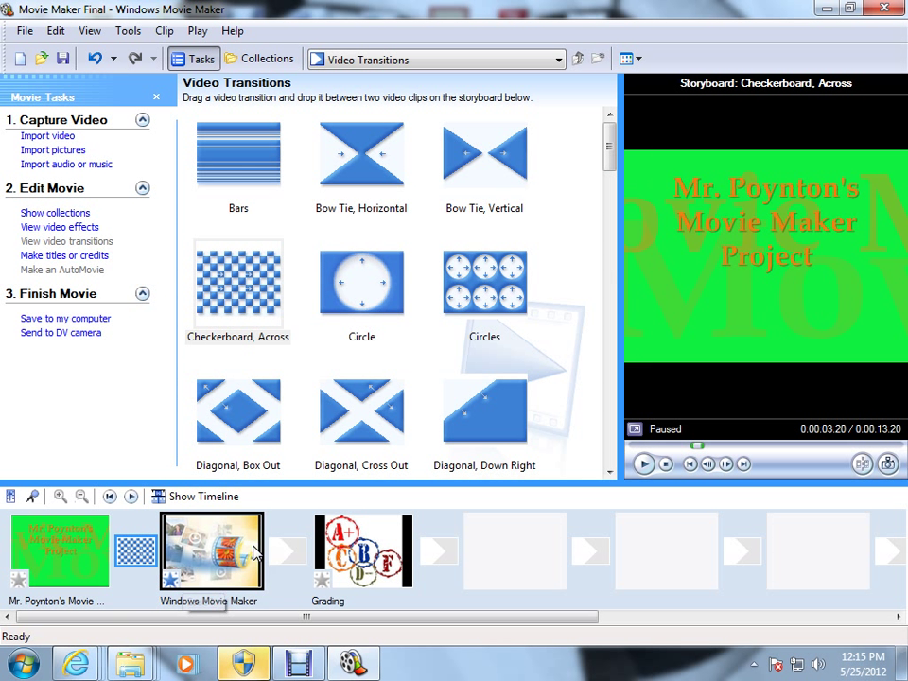
pyautogui.moveTo(470, 405); pyautogui.dragTo(293, 556)
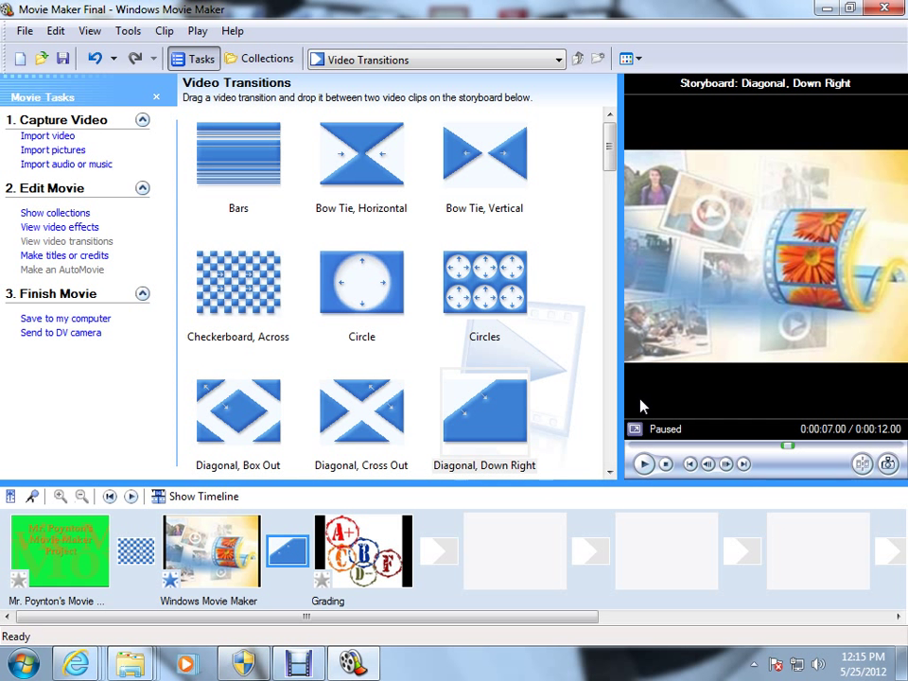
pyautogui.click(57, 560)
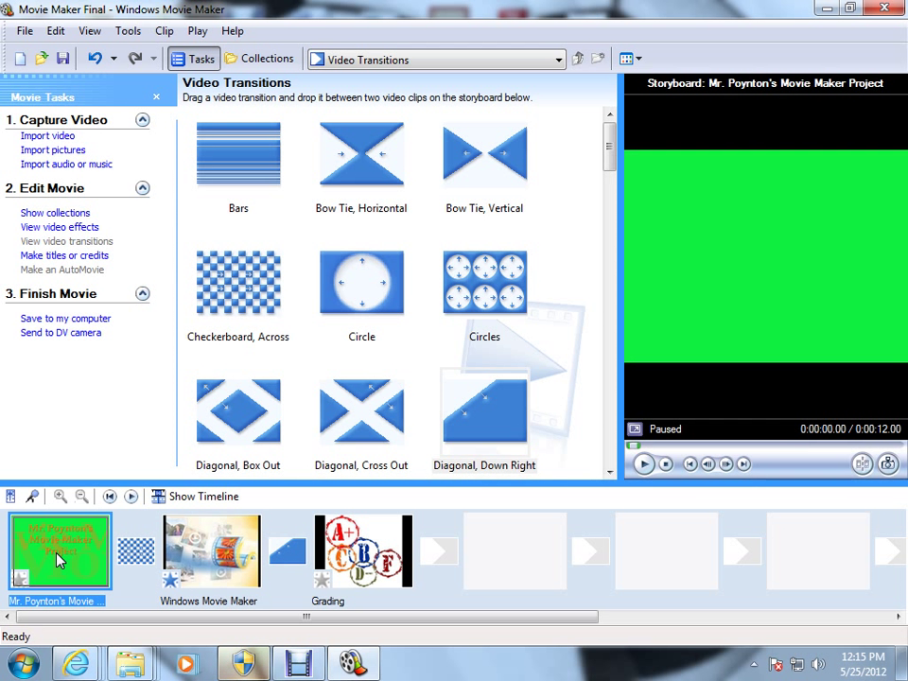
# Play the 12-second movie in the preview from the title through Grading
pyautogui.click(644, 465)
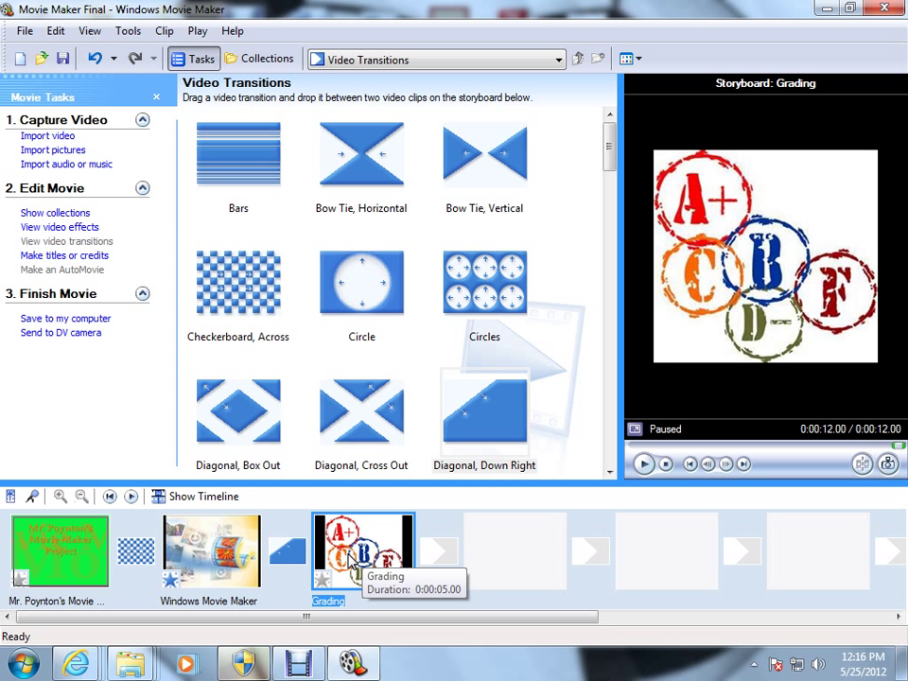
# Save the project from the File menu
pyautogui.click(21, 32)
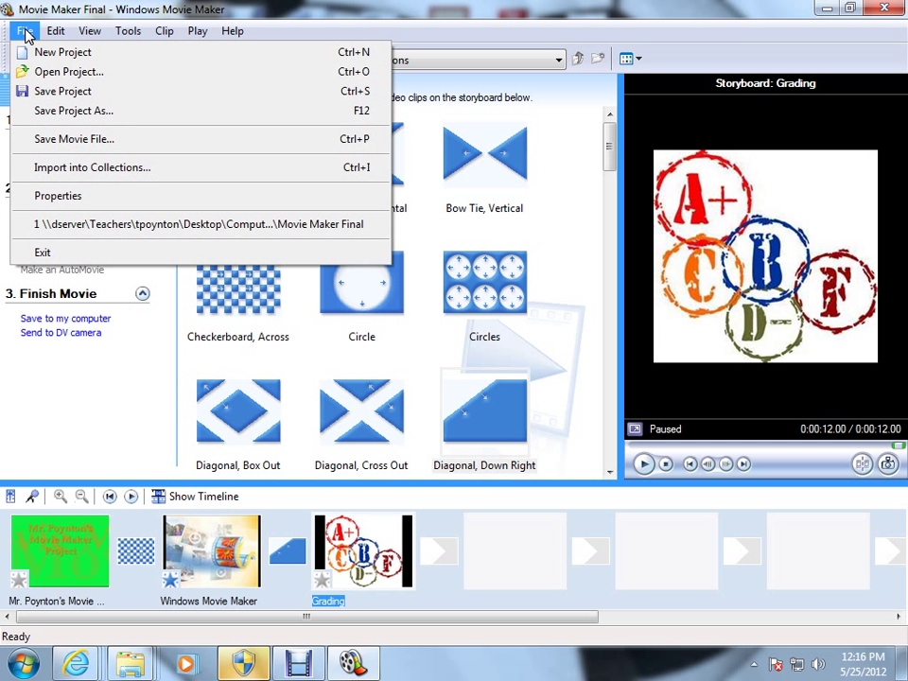
pyautogui.click(55, 94)
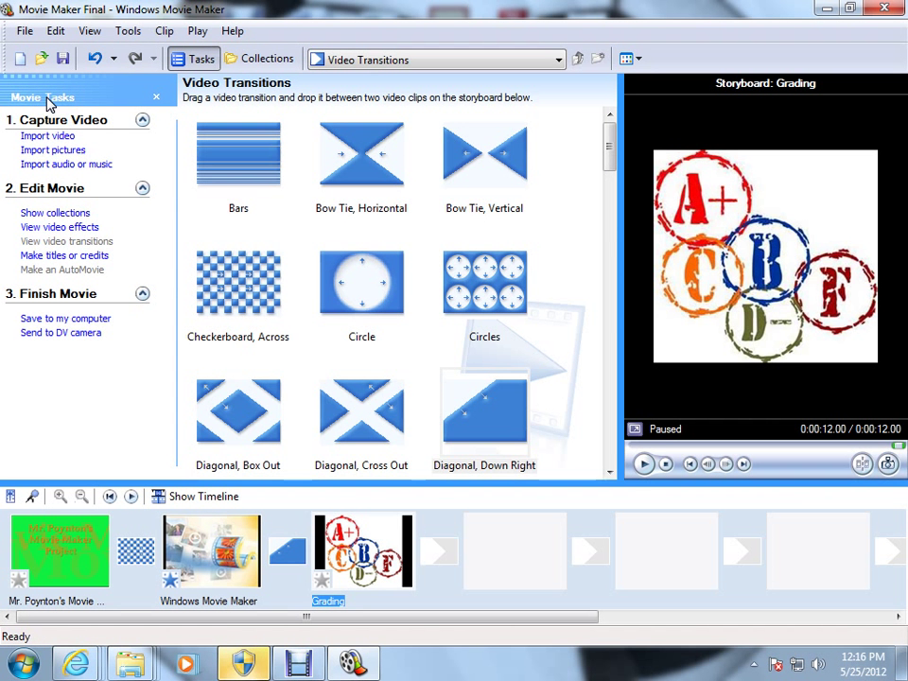